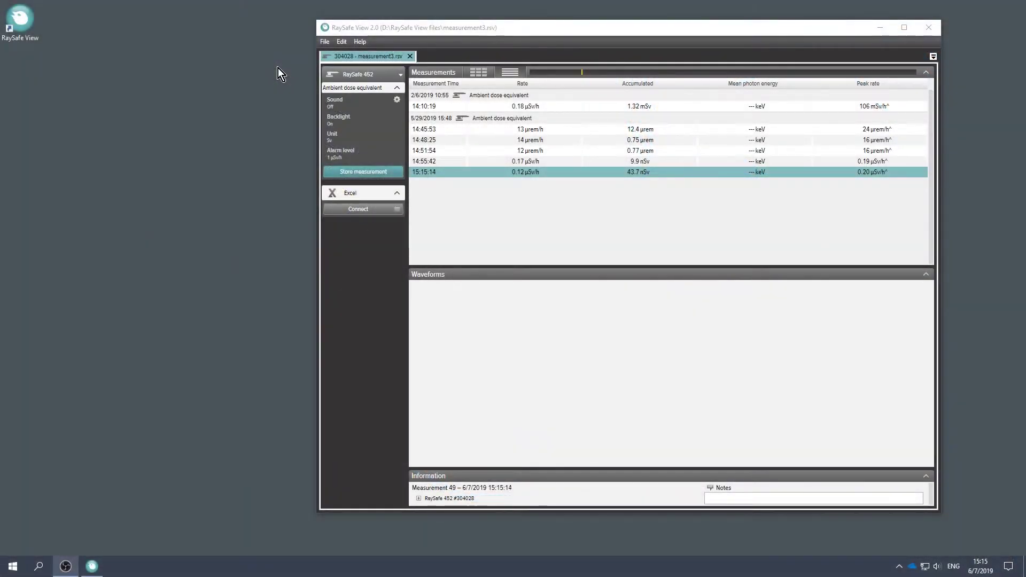
Step: Bring up the File menu with measurement3.rsv loaded in RaySafe View
click(325, 42)
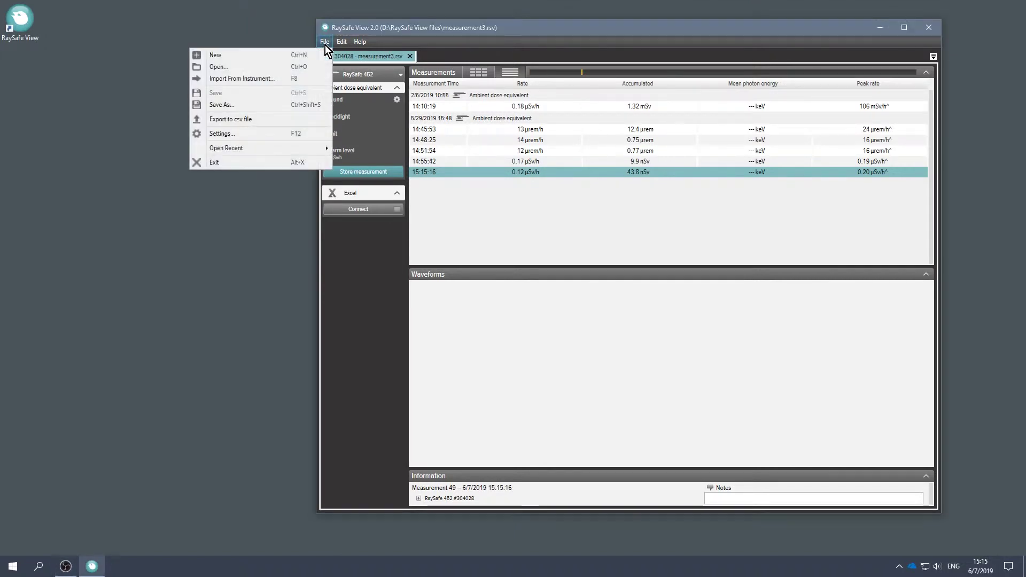
Step: Import the 9 April 2019 two-measurement session and display the 14:10:19 rate waveform
click(253, 80)
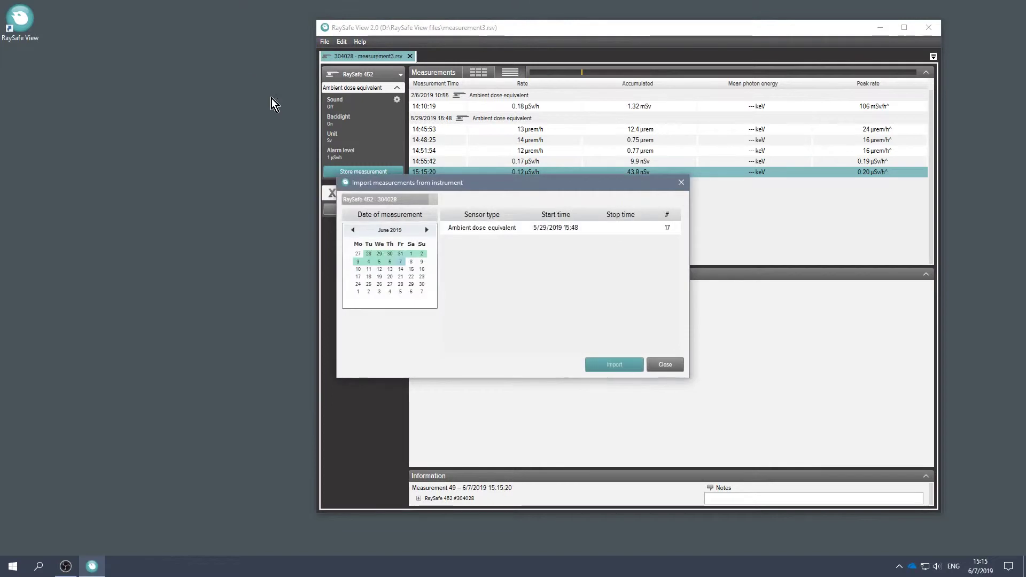
click(351, 231)
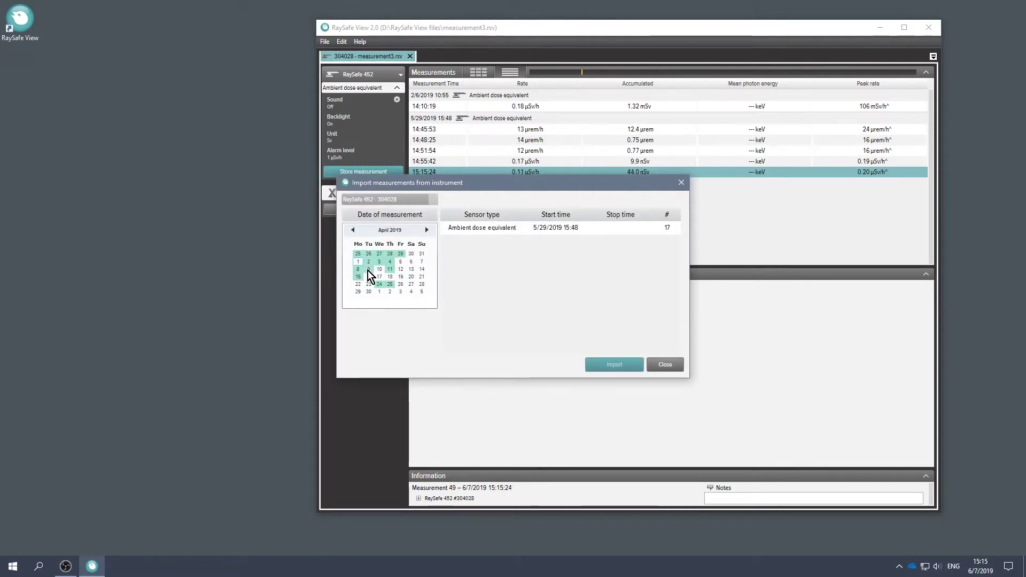
click(368, 271)
click(457, 255)
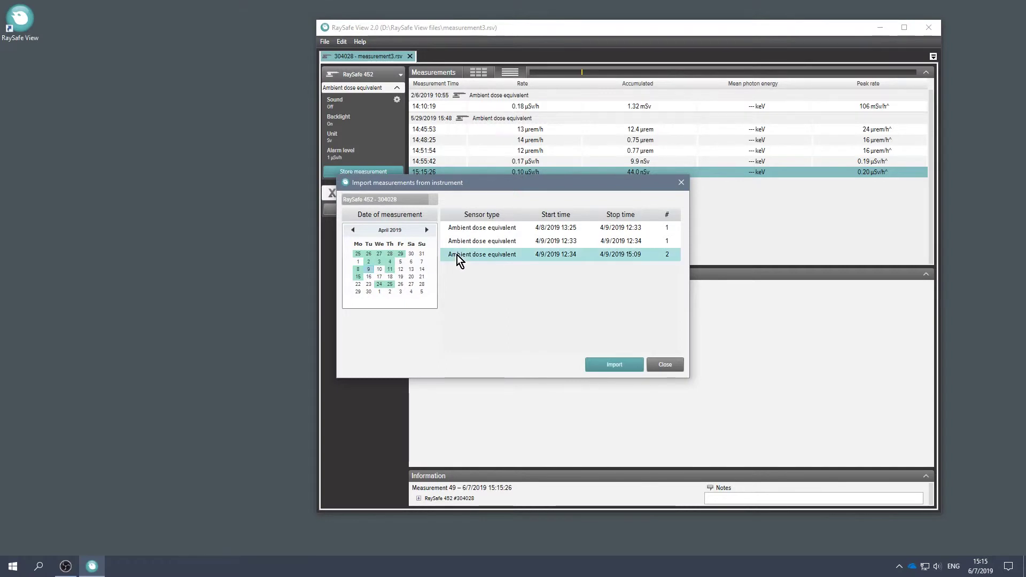
click(614, 364)
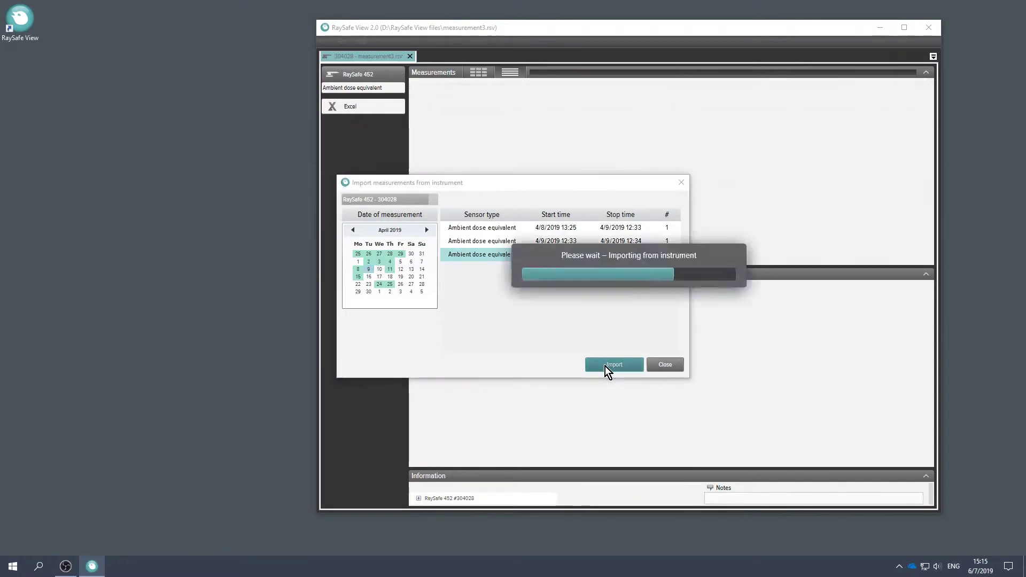
click(665, 364)
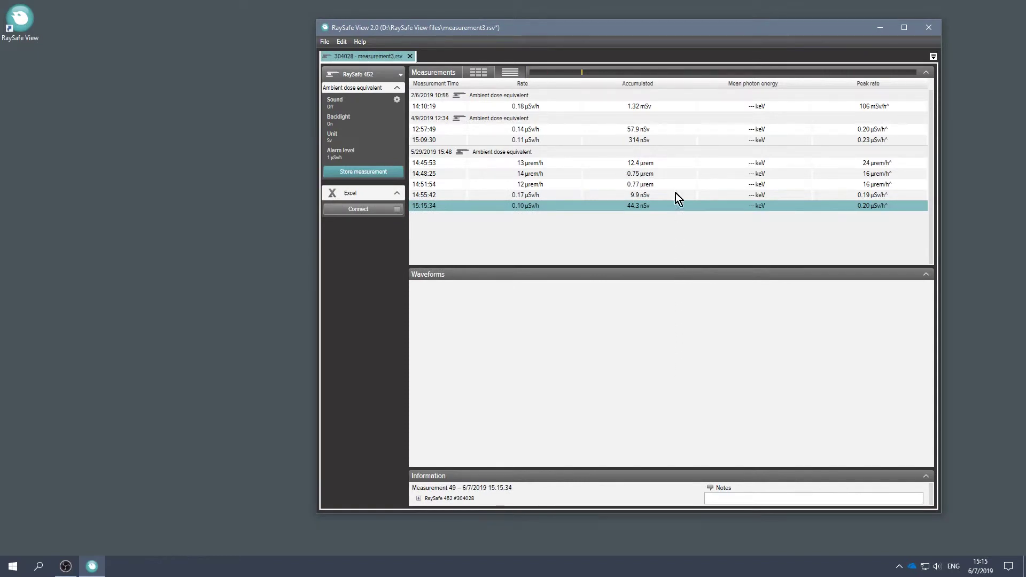
click(640, 106)
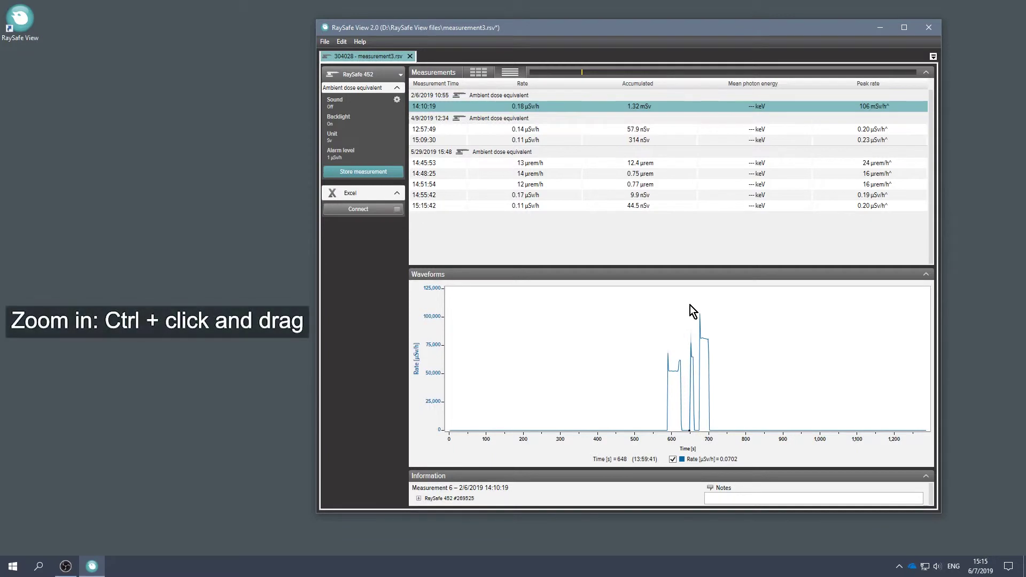
Step: Zoom the waveform to the 650–700 s peaks, select 671–691 s, and start a note
drag(692, 311, 721, 369)
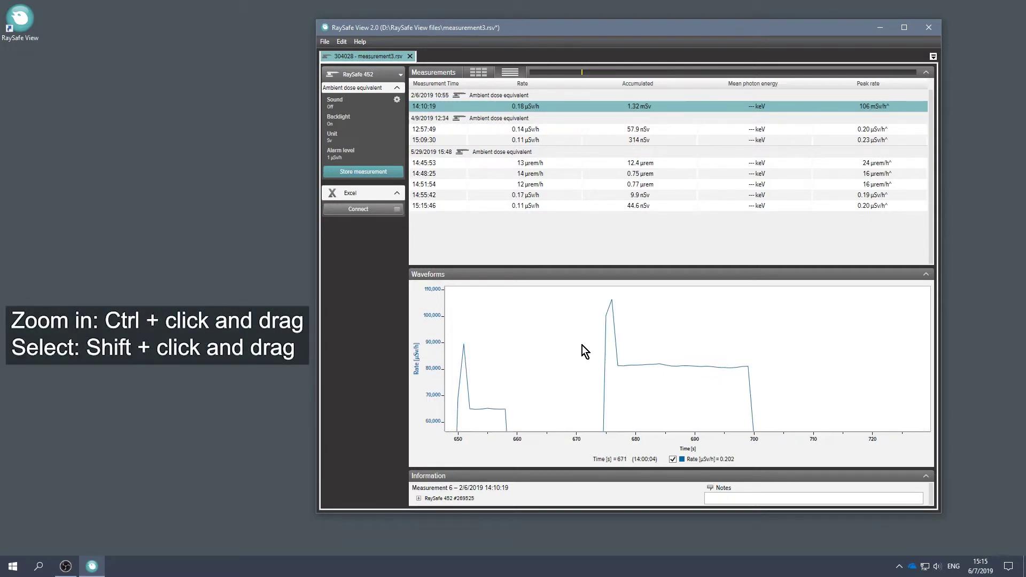
drag(583, 346, 704, 357)
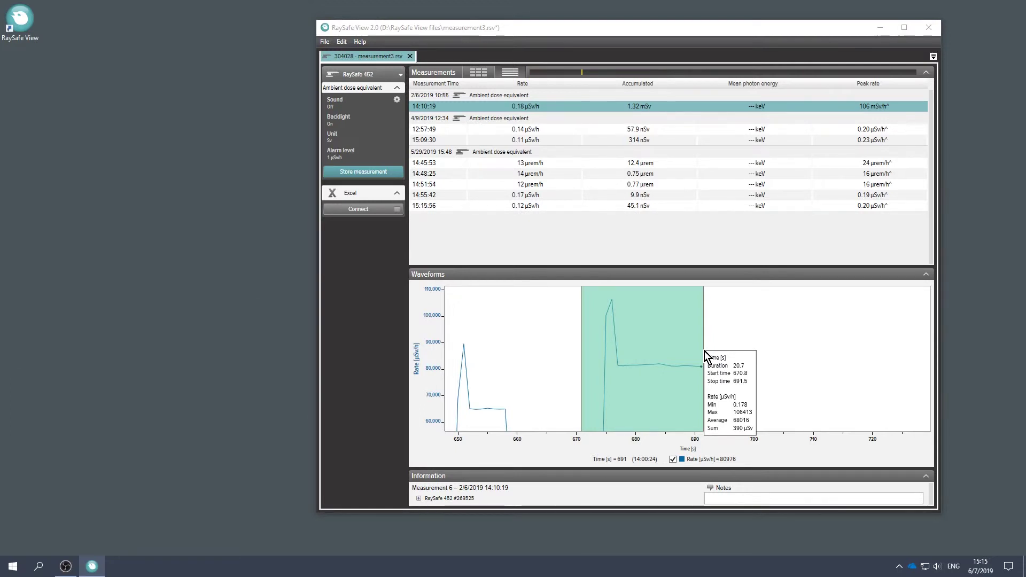
click(711, 498)
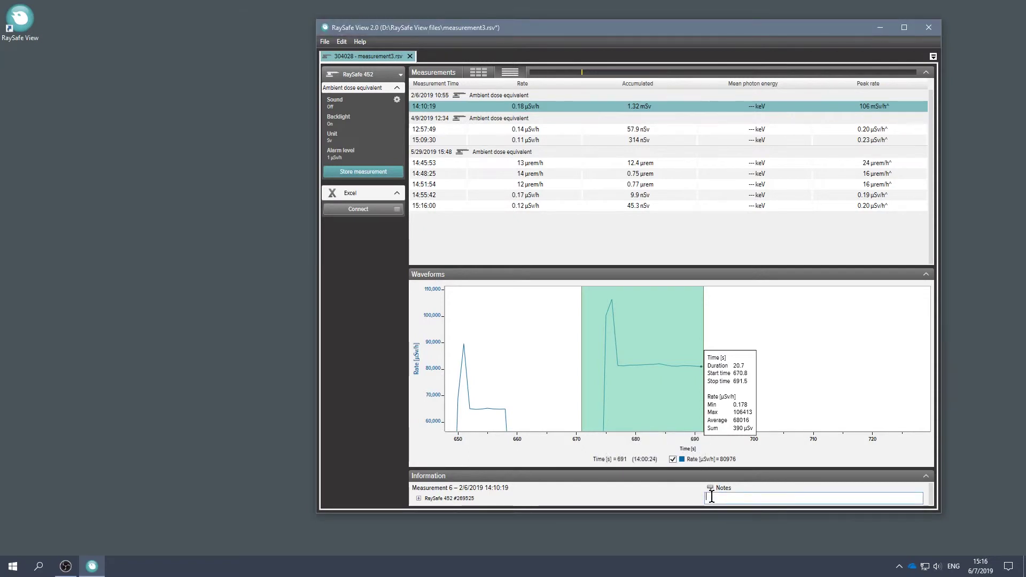
text(Le)
text( 2.)
Step: Set the RaySafe 452 measurement unit to rem in general settings and save it
click(397, 101)
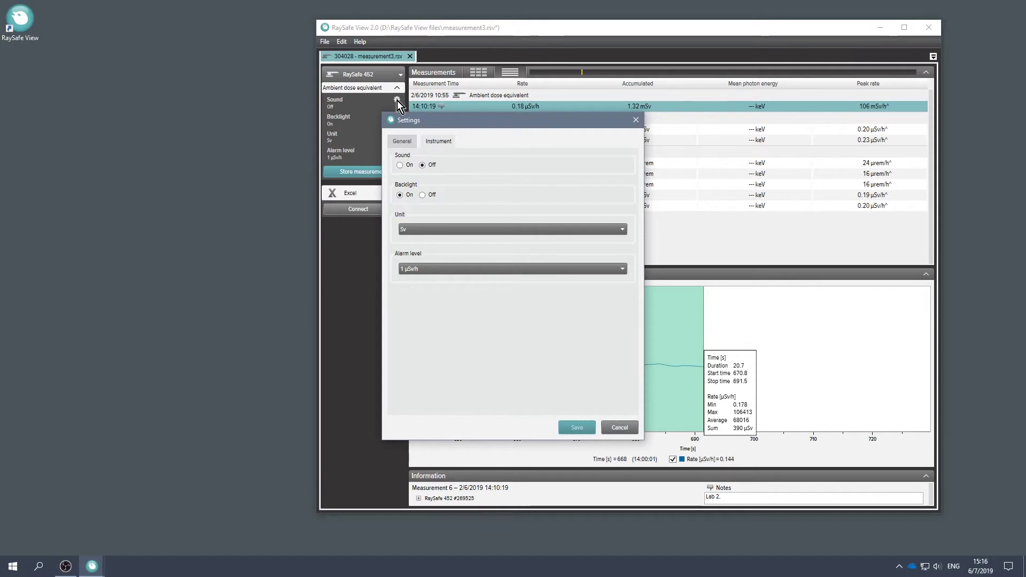
click(408, 230)
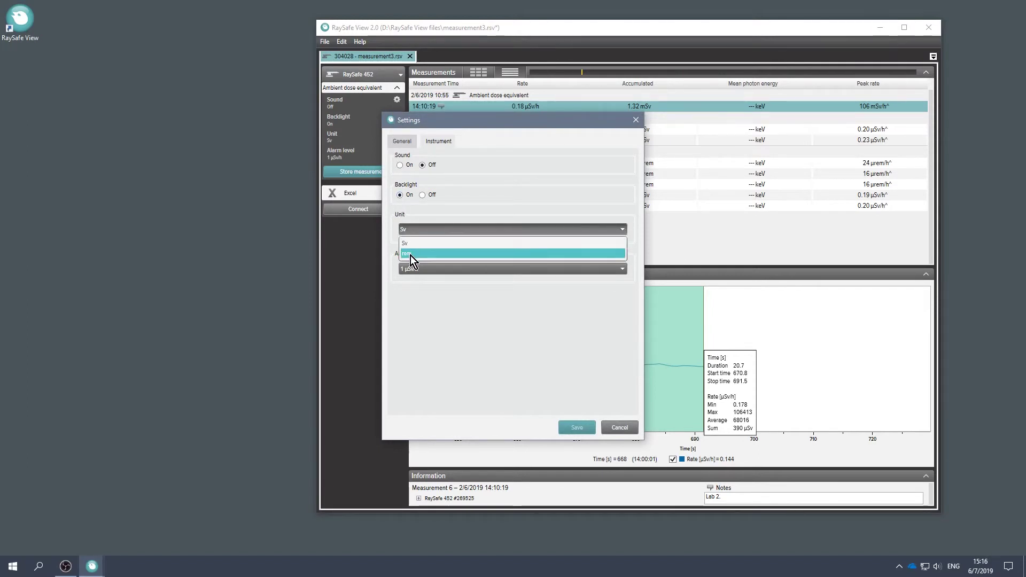
click(410, 254)
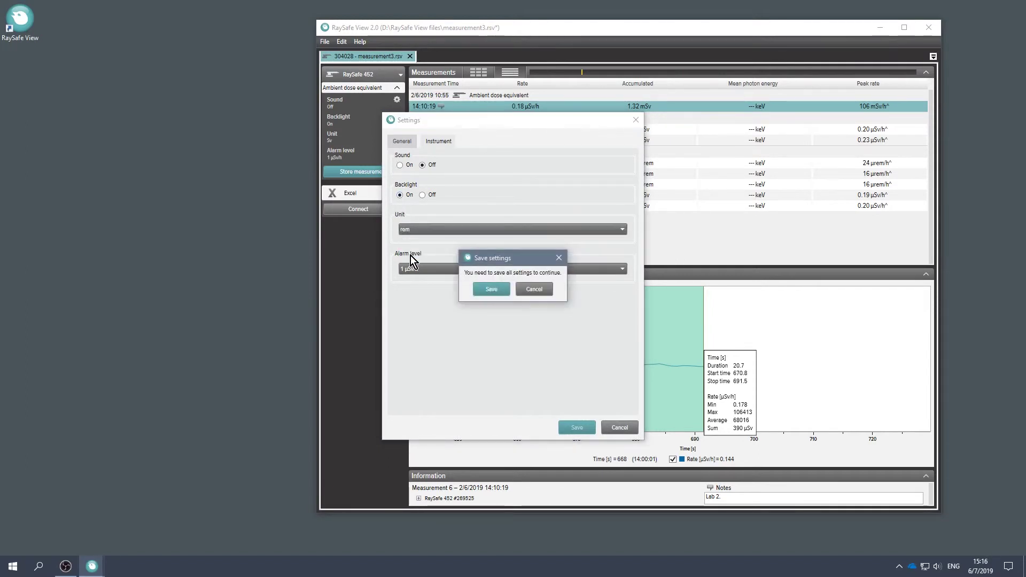
click(489, 289)
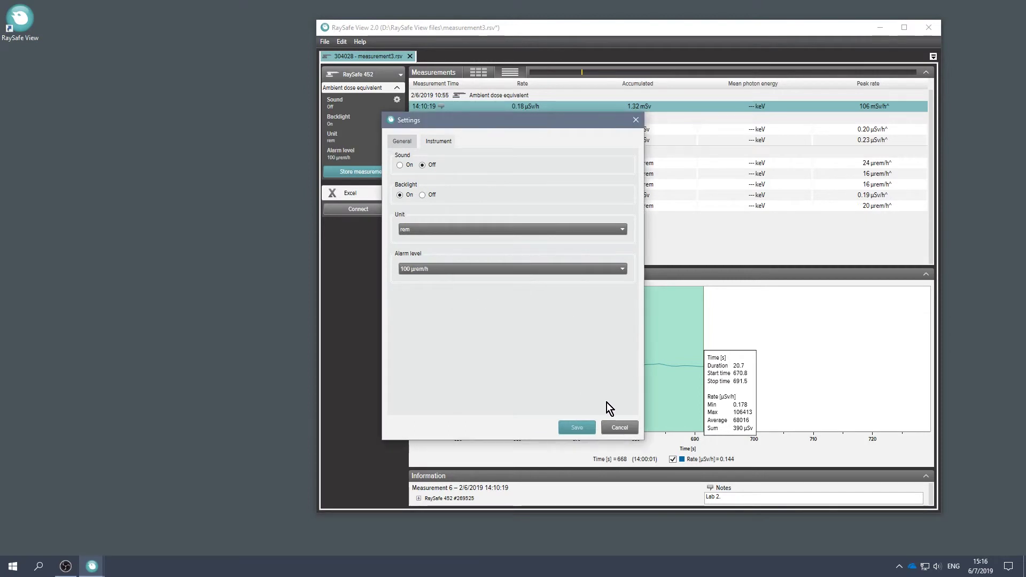
click(620, 428)
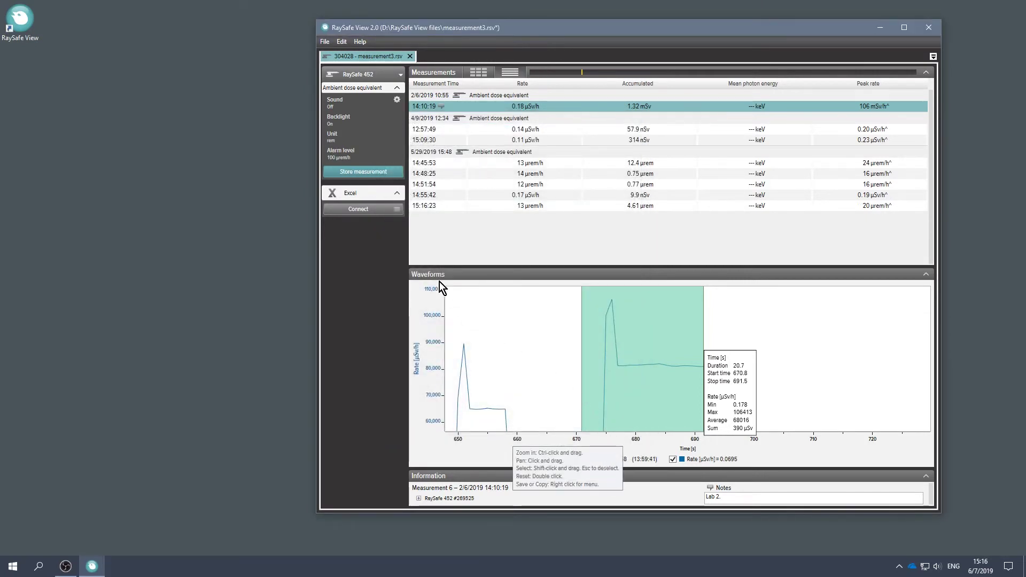
Step: Store the current µrem/h reading as a new measurement and save measurement3.rsv
click(375, 173)
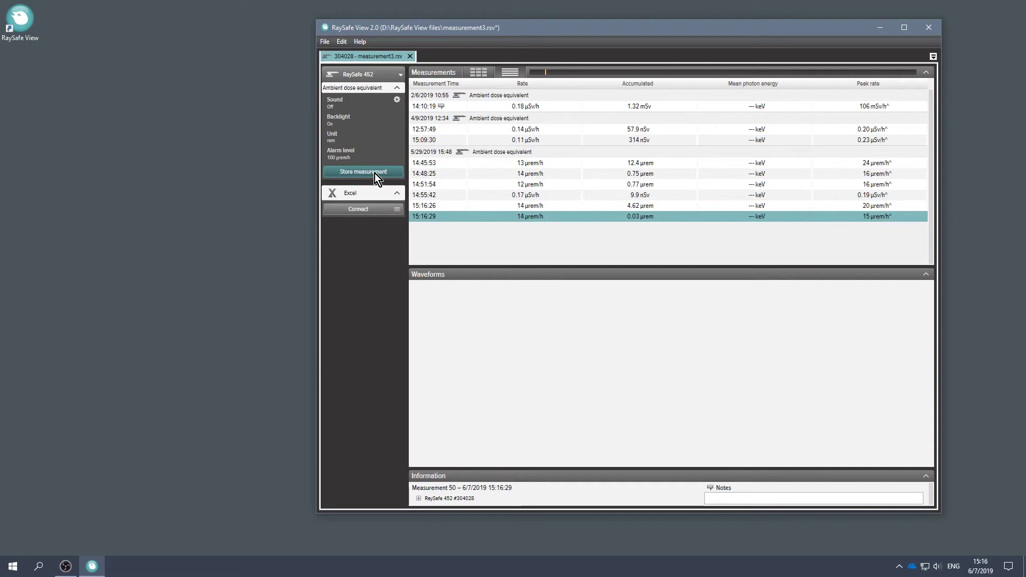
click(322, 43)
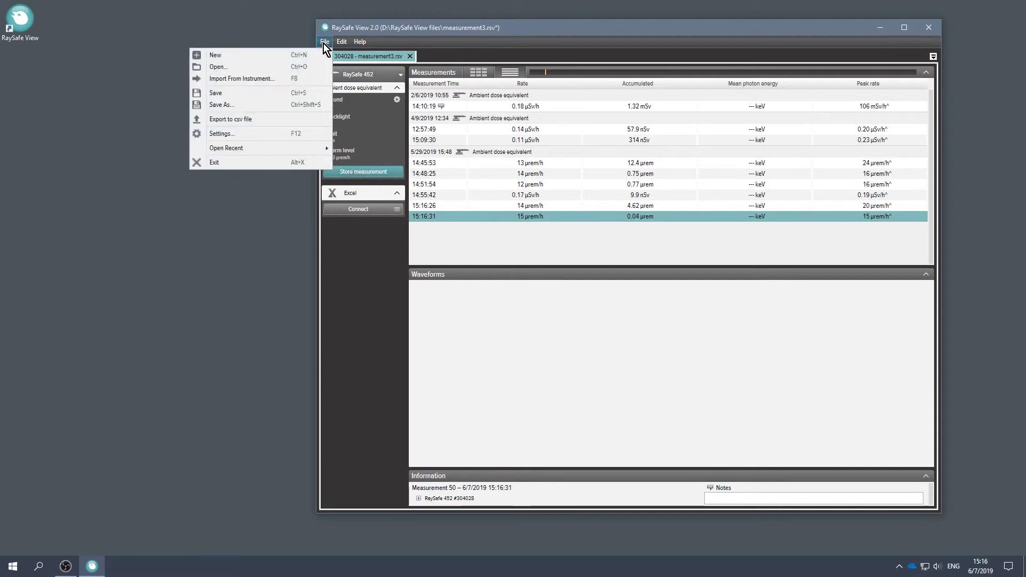
click(255, 93)
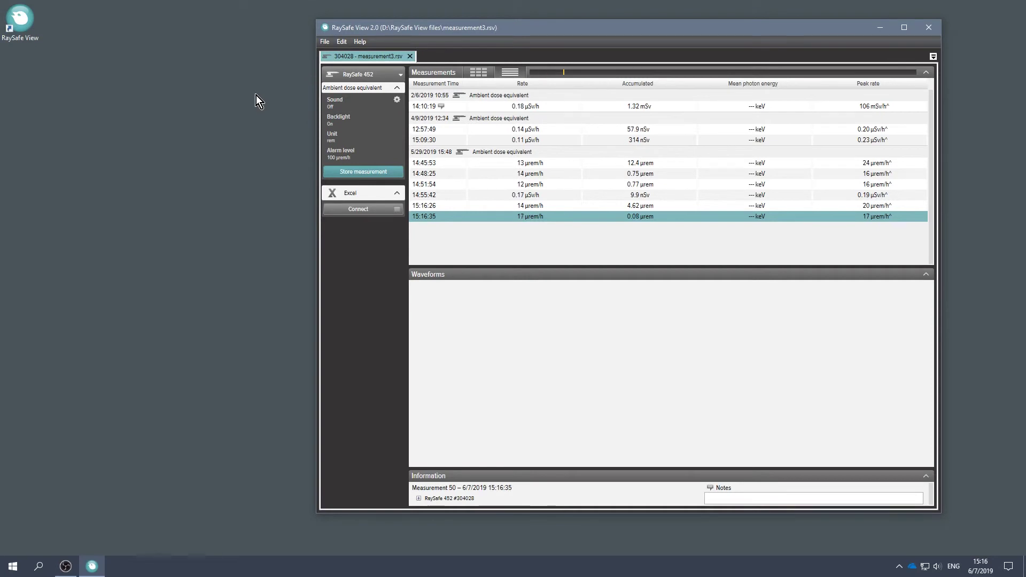
click(326, 42)
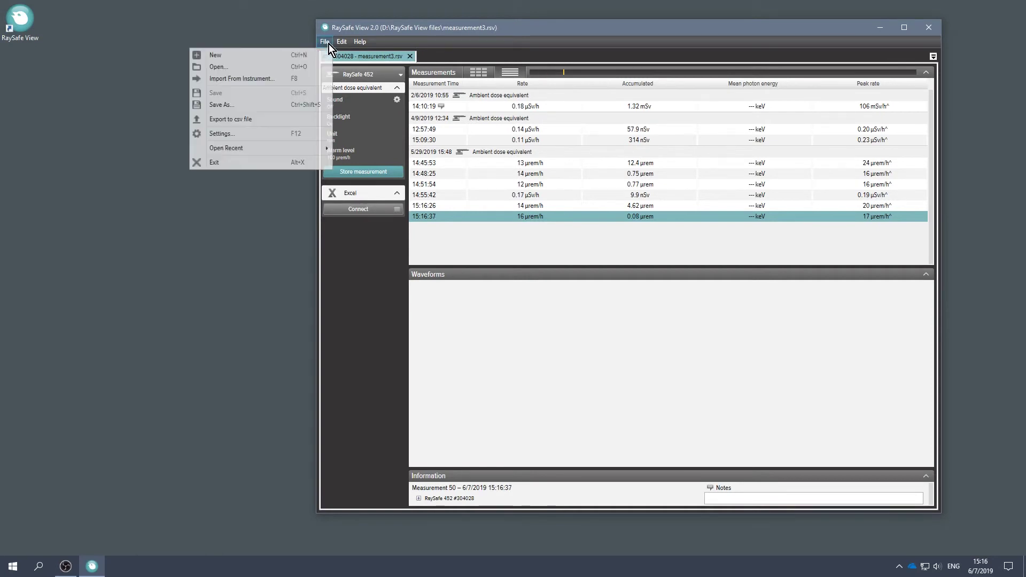
Step: Export the measurements as CSV file 'analyze' in the RaySafe View files folder
click(255, 118)
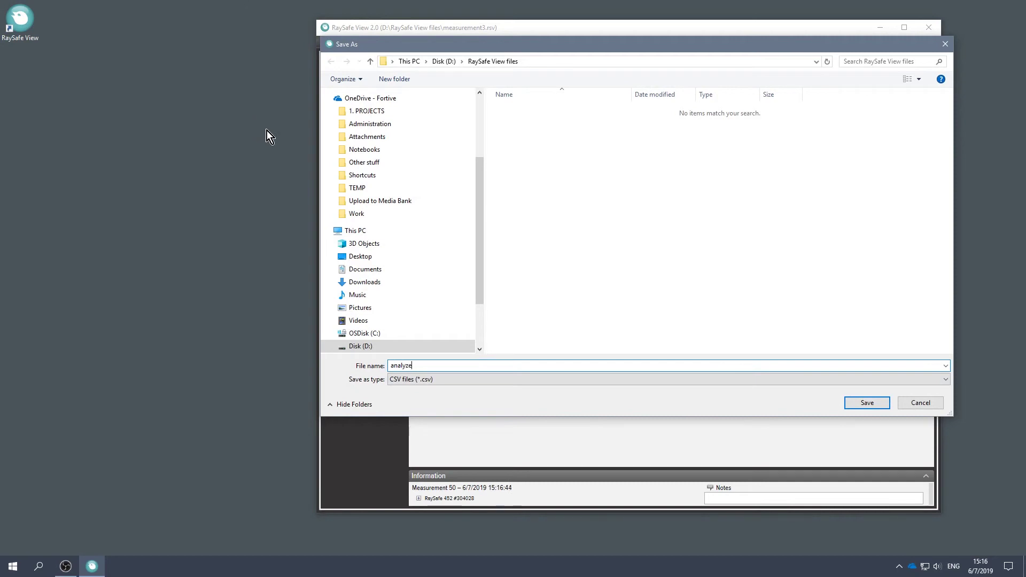
mouse_move(402, 217)
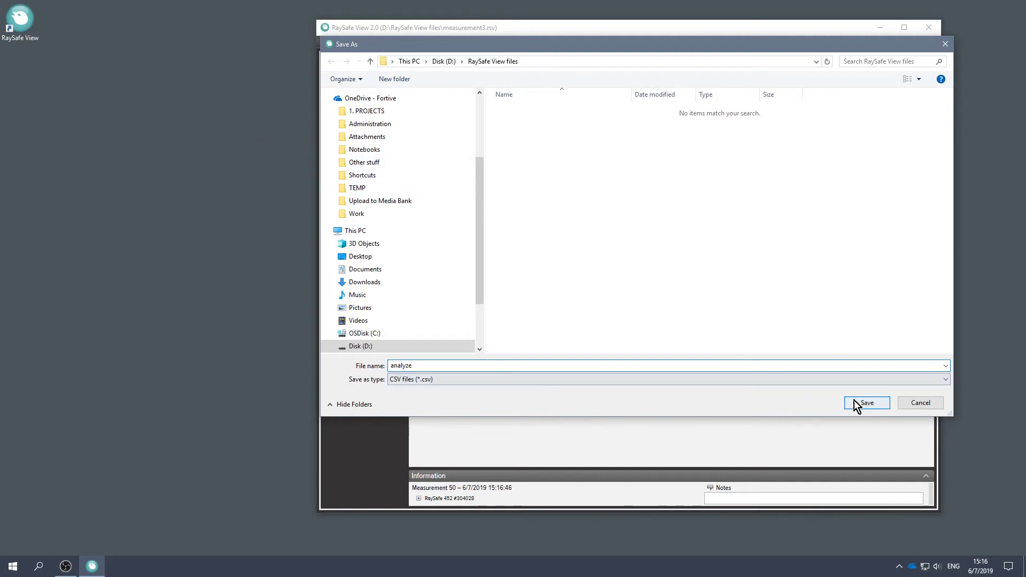
click(867, 403)
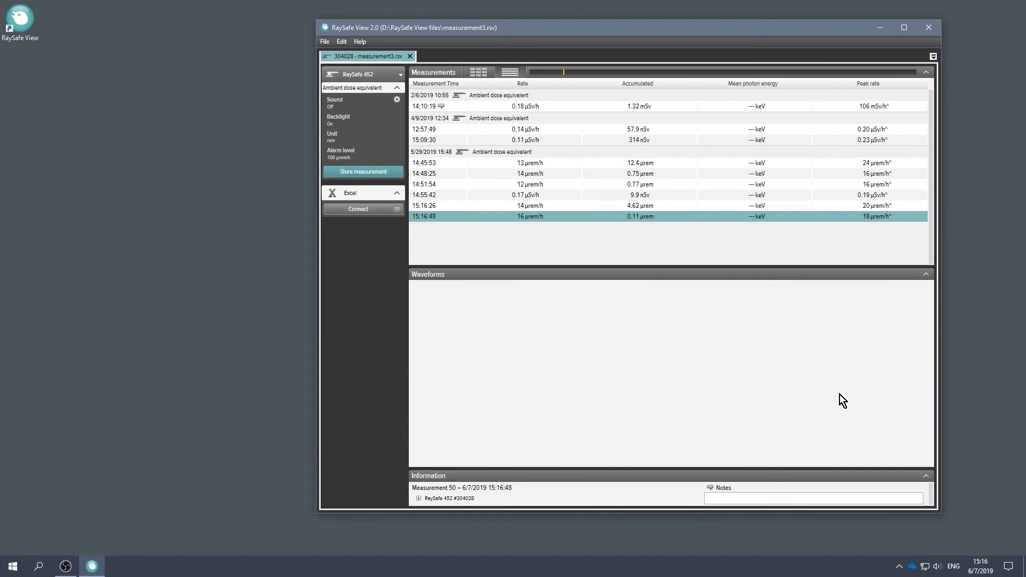
Step: Connect to Excel and export all measurements into Sheet1 of a new workbook
click(384, 212)
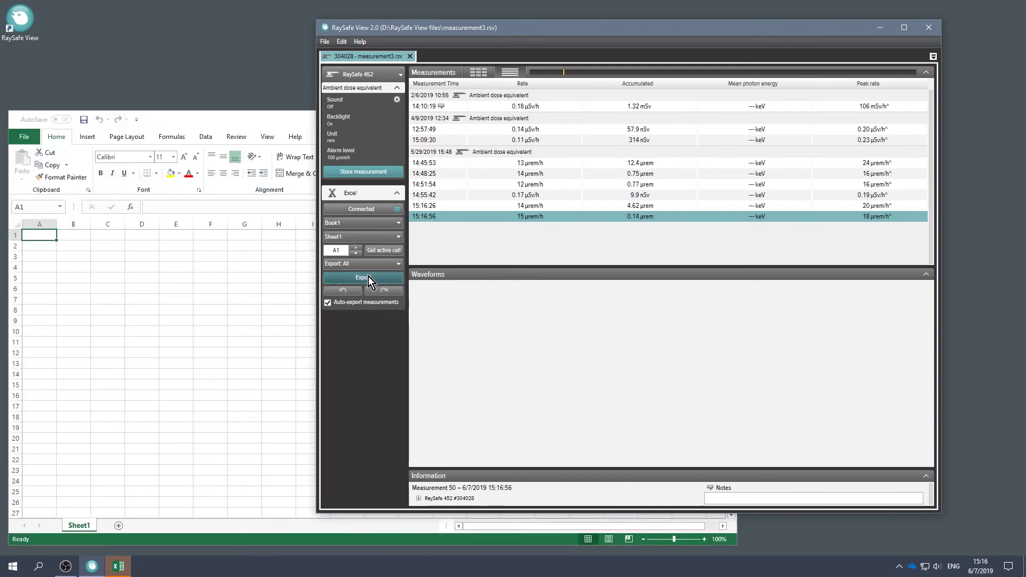
click(368, 276)
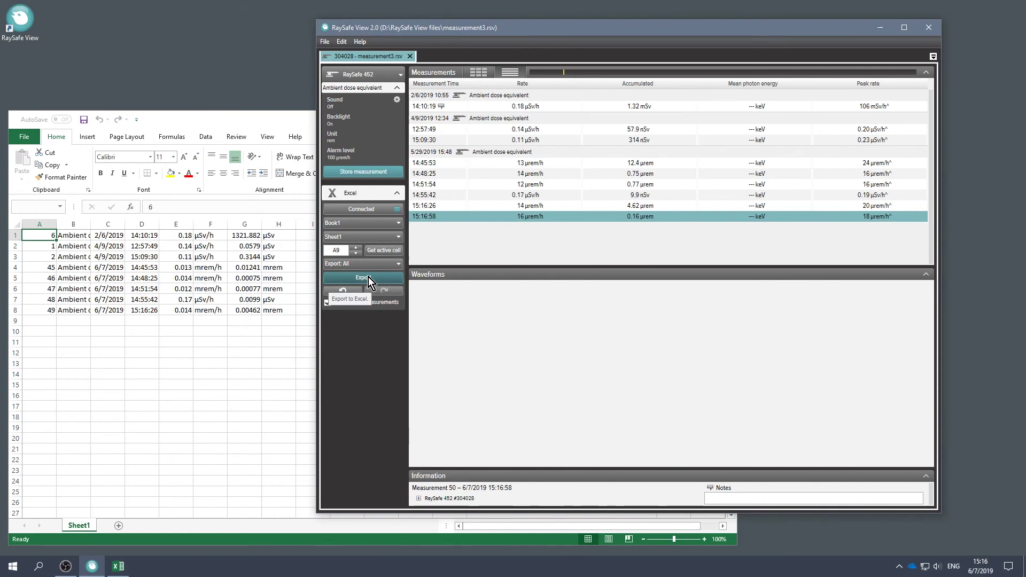